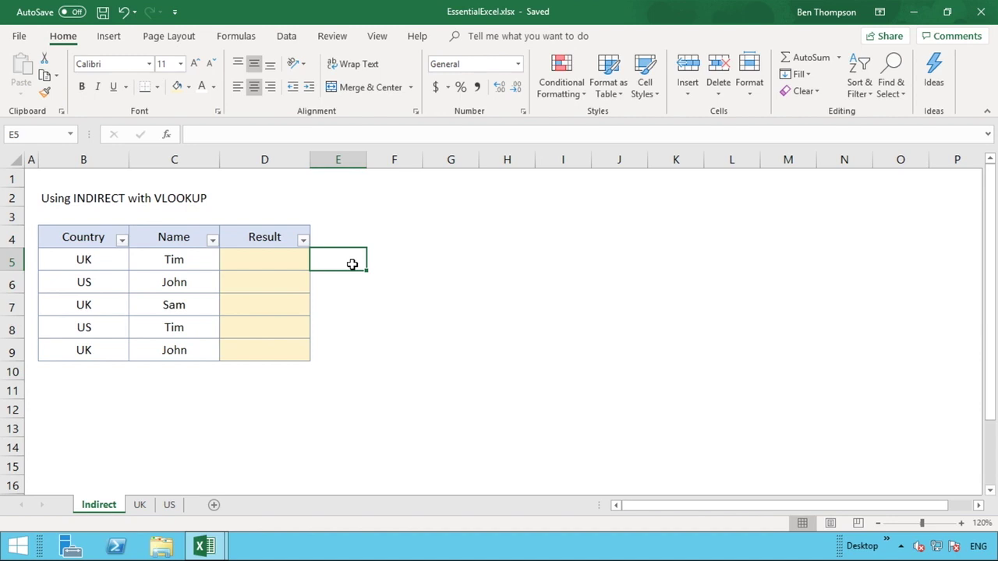
Examine the Country, Name and Result table on the Indirect sheet and the lookup tables on the UK and US sheets
click(290, 263)
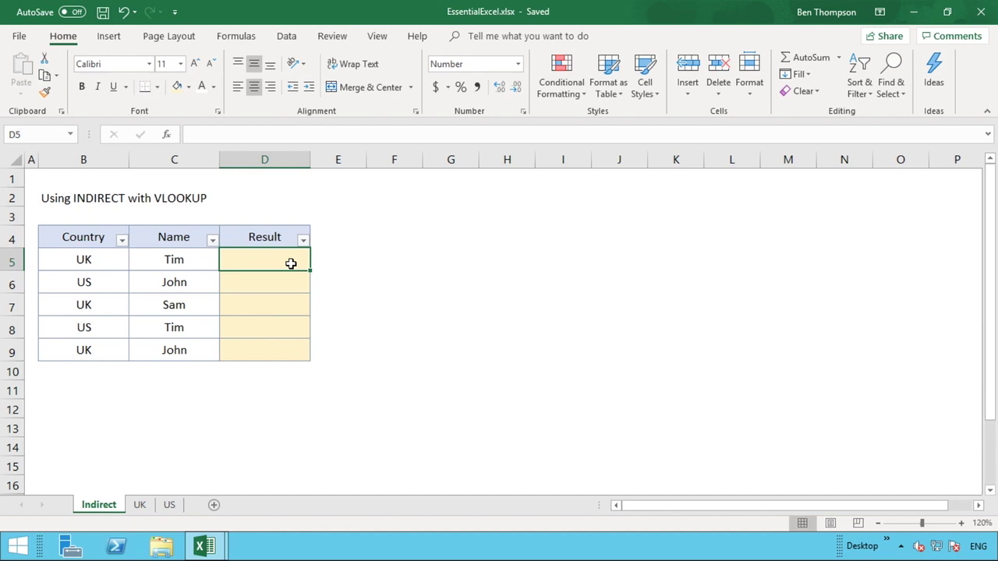
click(155, 257)
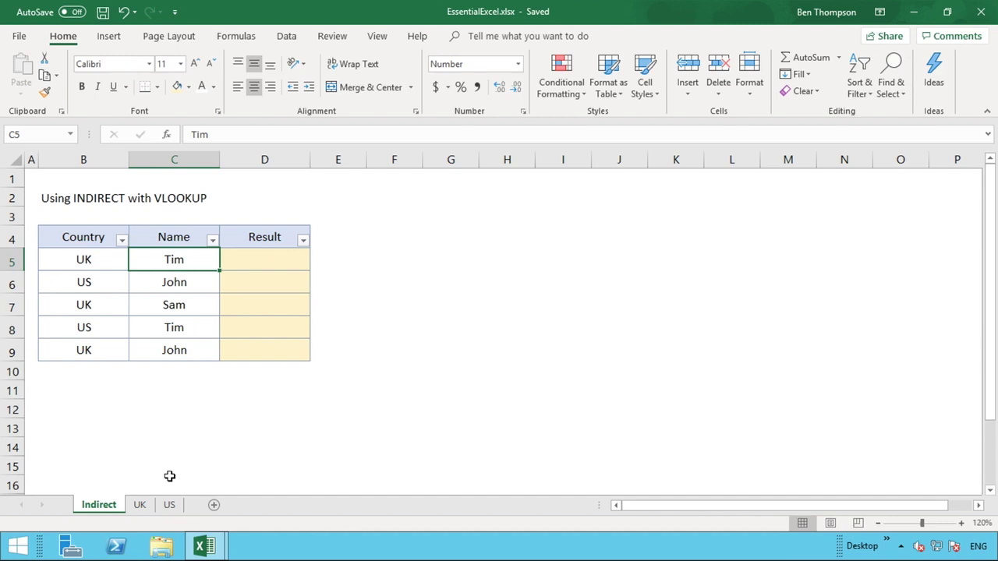
click(141, 507)
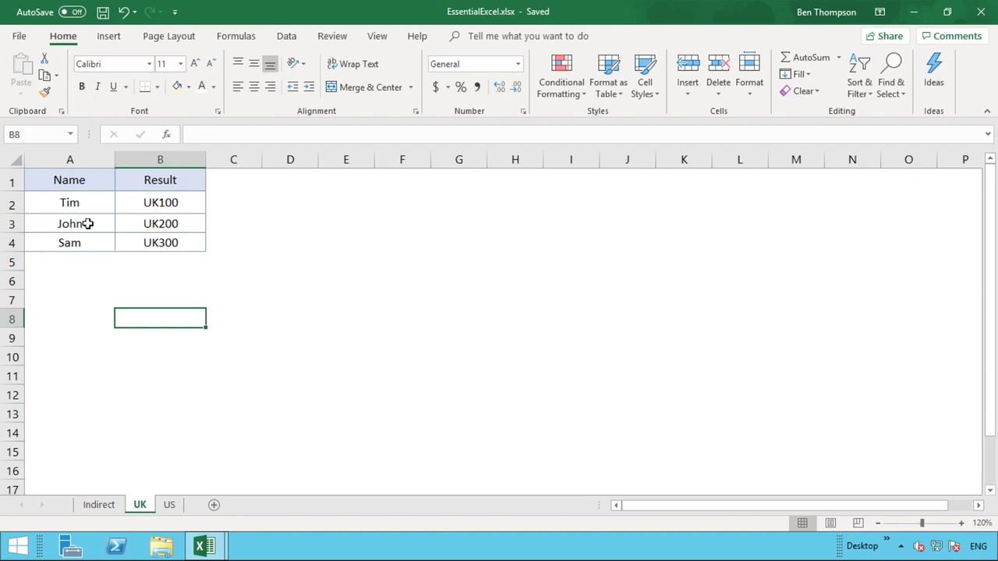
click(186, 202)
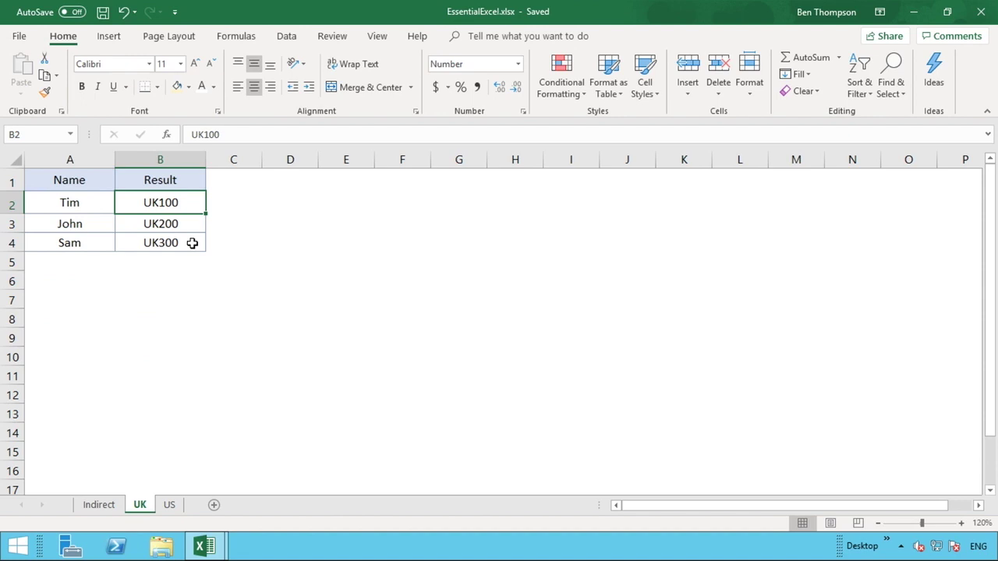
click(170, 506)
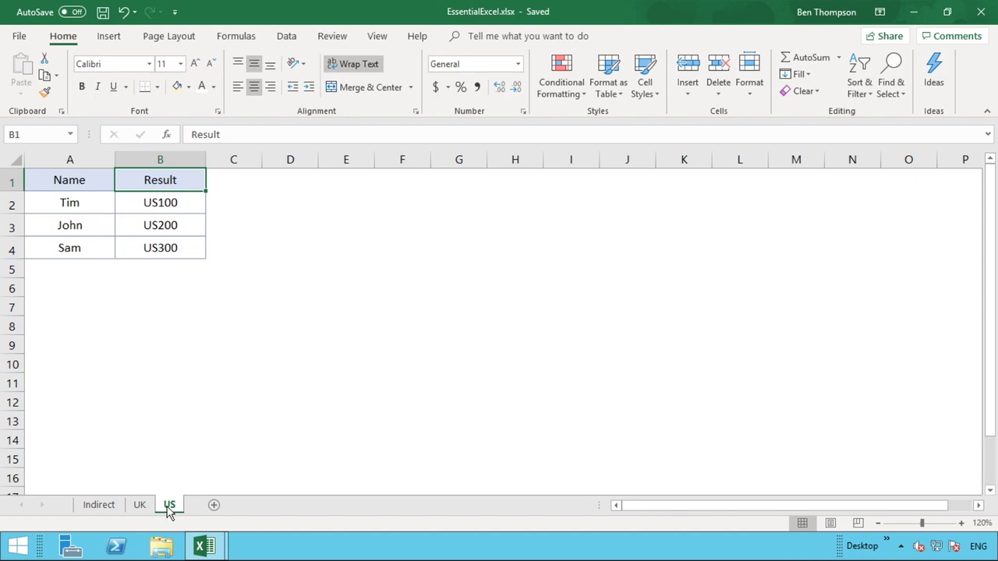
click(101, 513)
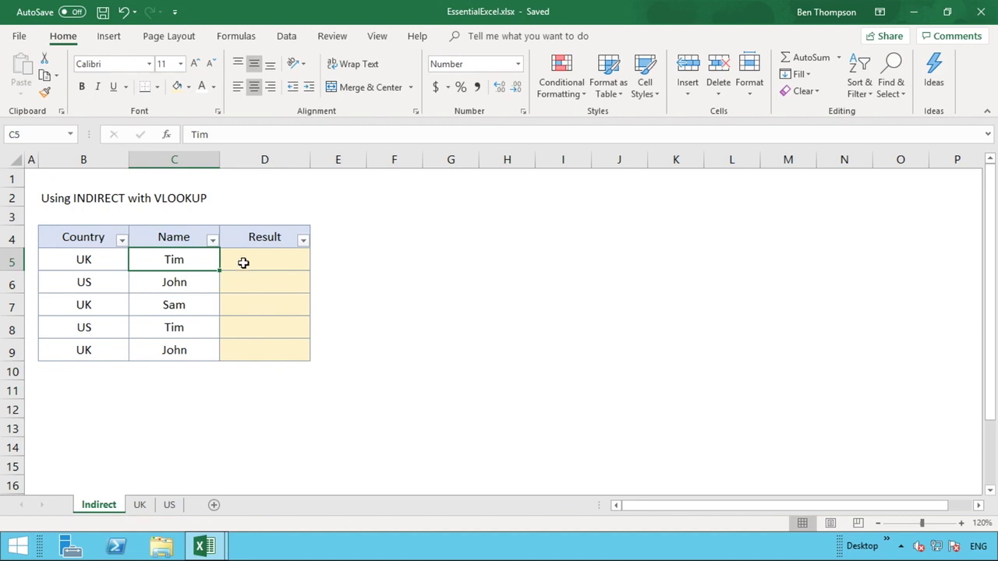
click(105, 261)
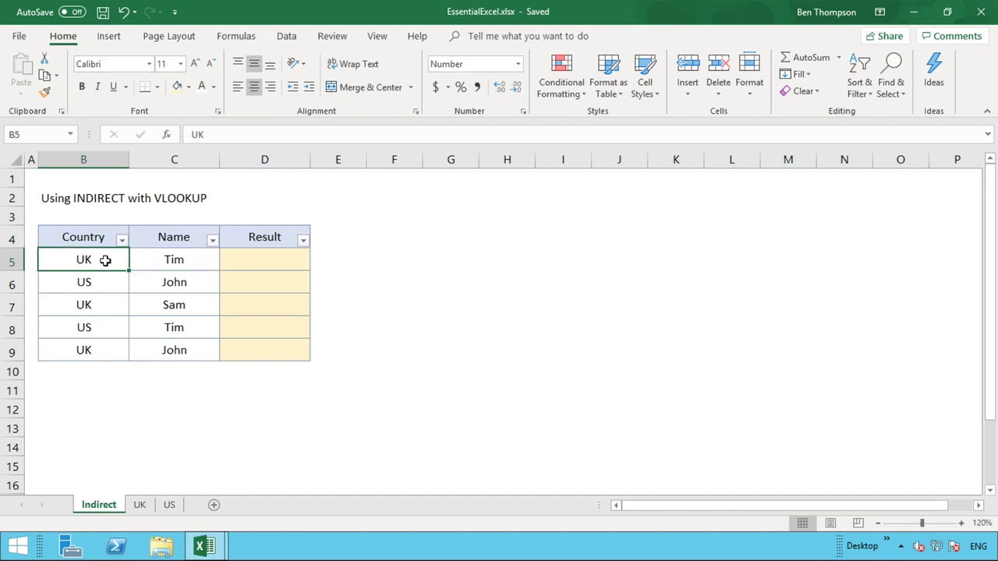
click(103, 289)
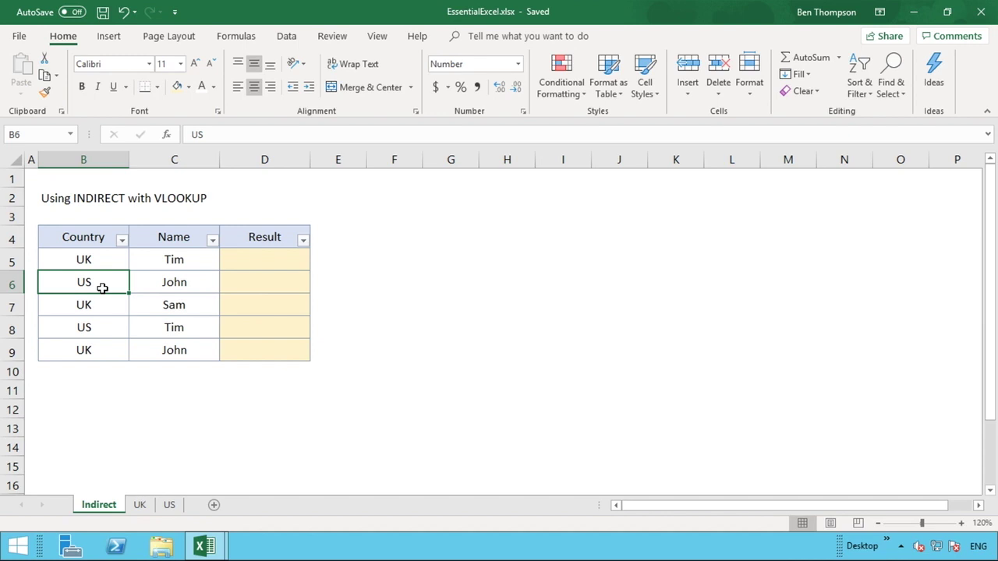
Enter =VLOOKUP(C5,UK!A:B,2,0) in cell D5 of the Indirect sheet to look up the name in the UK sheet
click(294, 259)
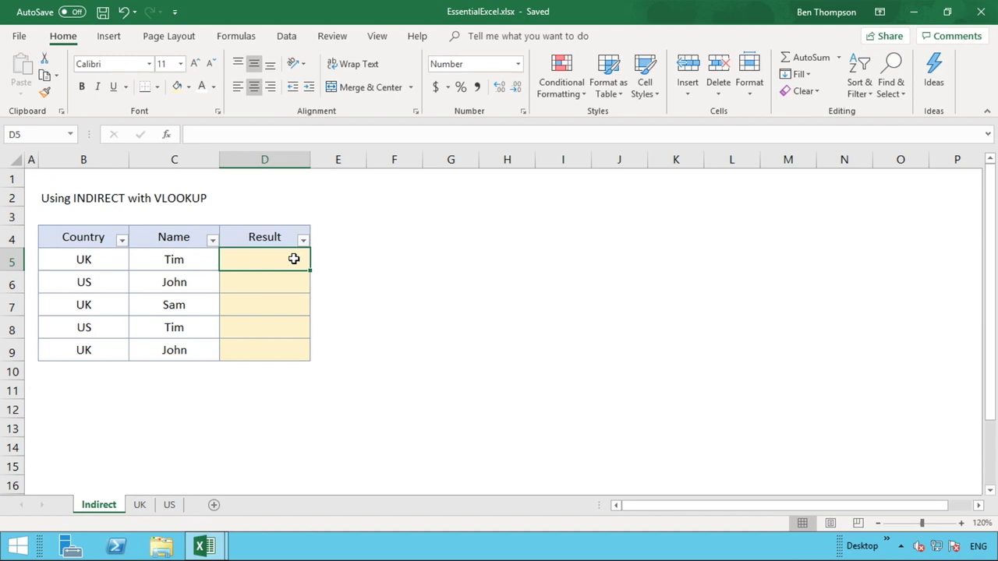
text(=)
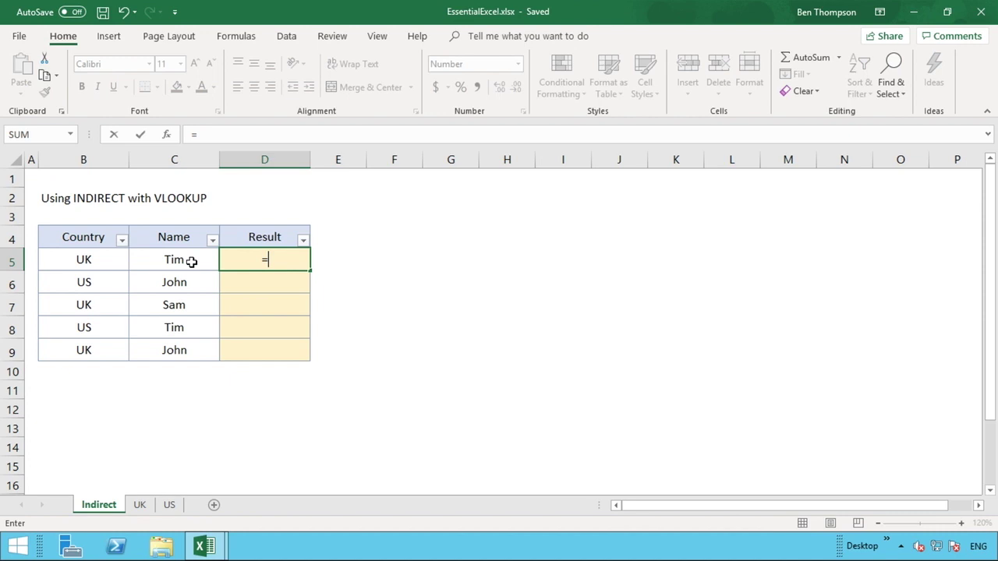
text(v)
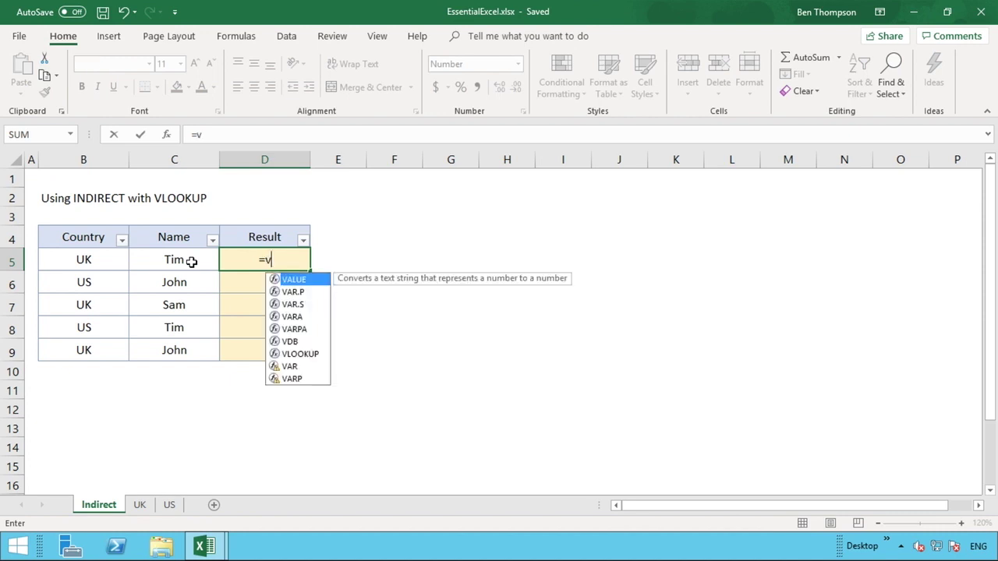
text(lookup()
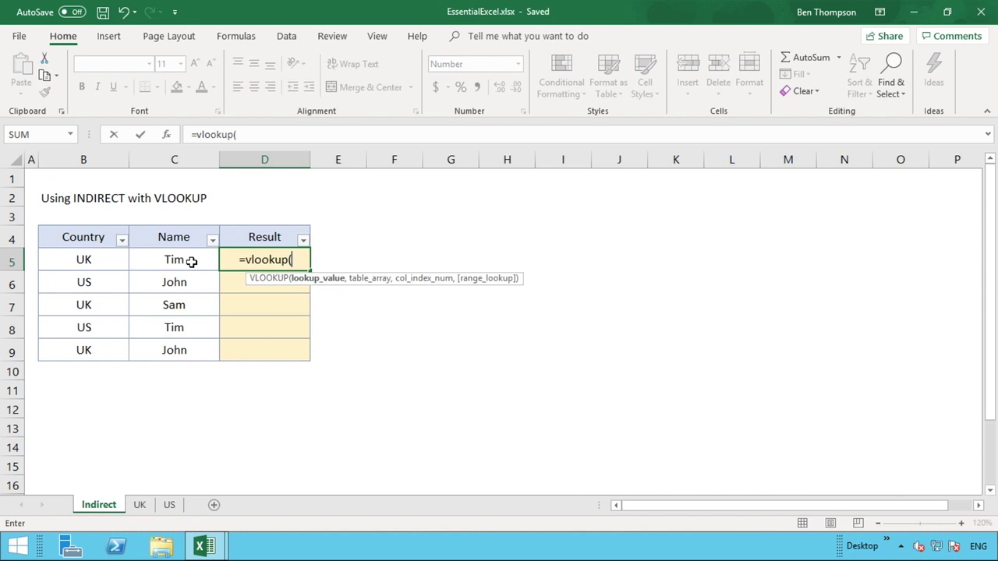
click(191, 262)
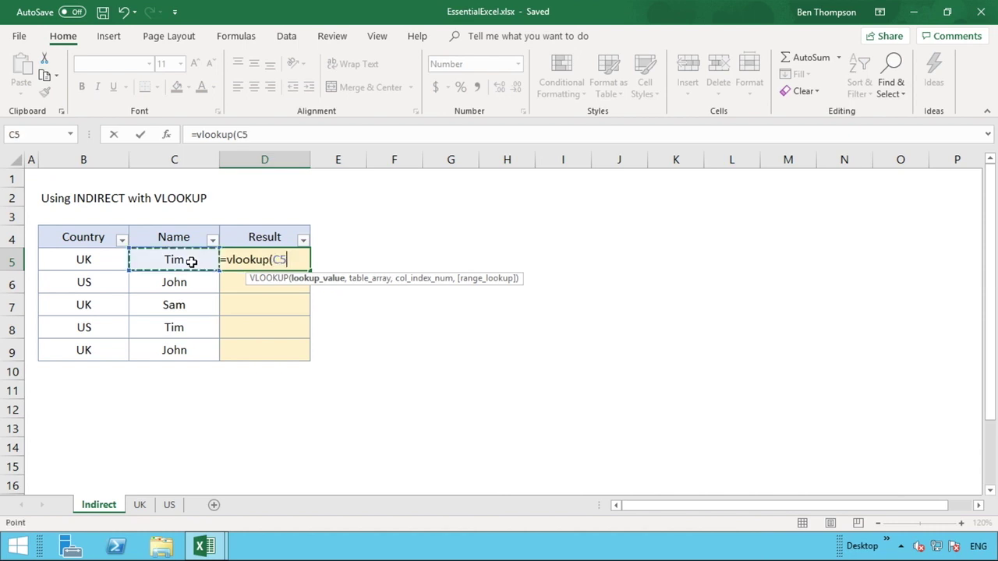
text(,)
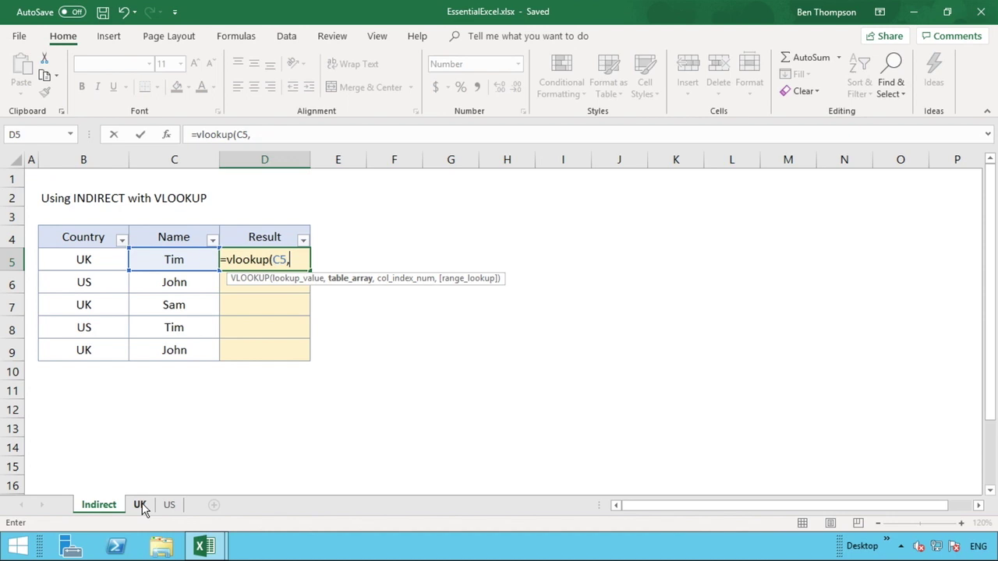
click(140, 505)
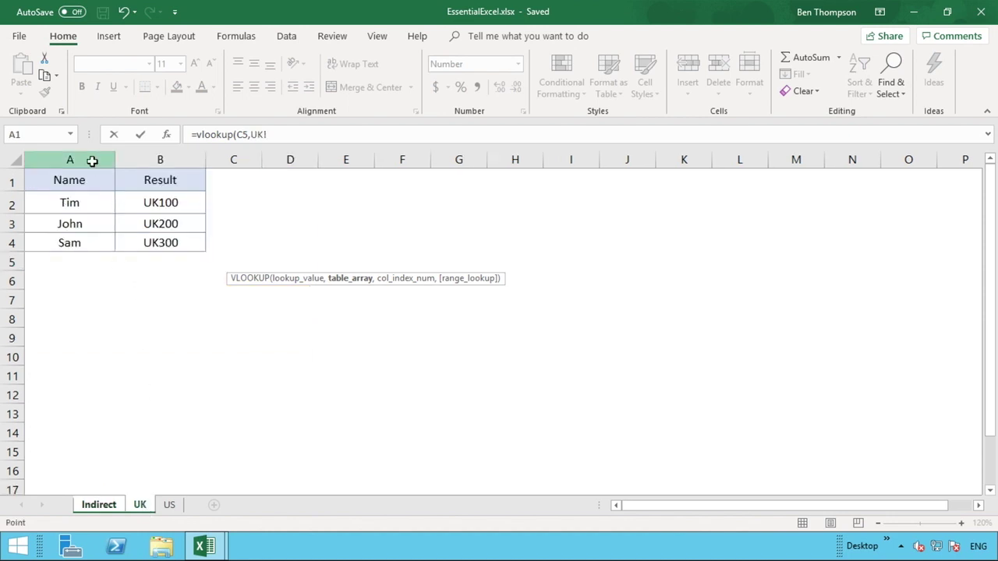
drag(92, 161, 136, 156)
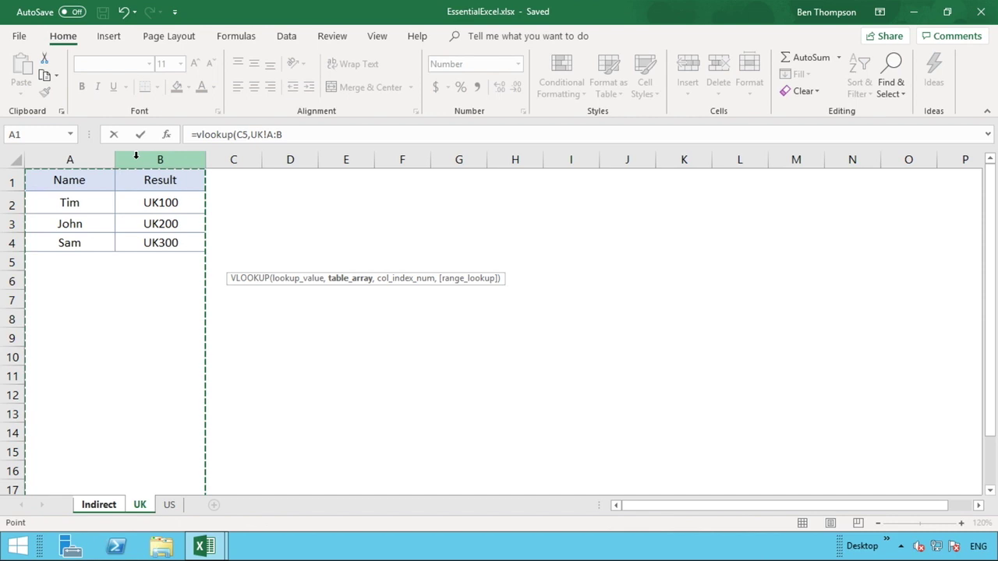
text(,2)
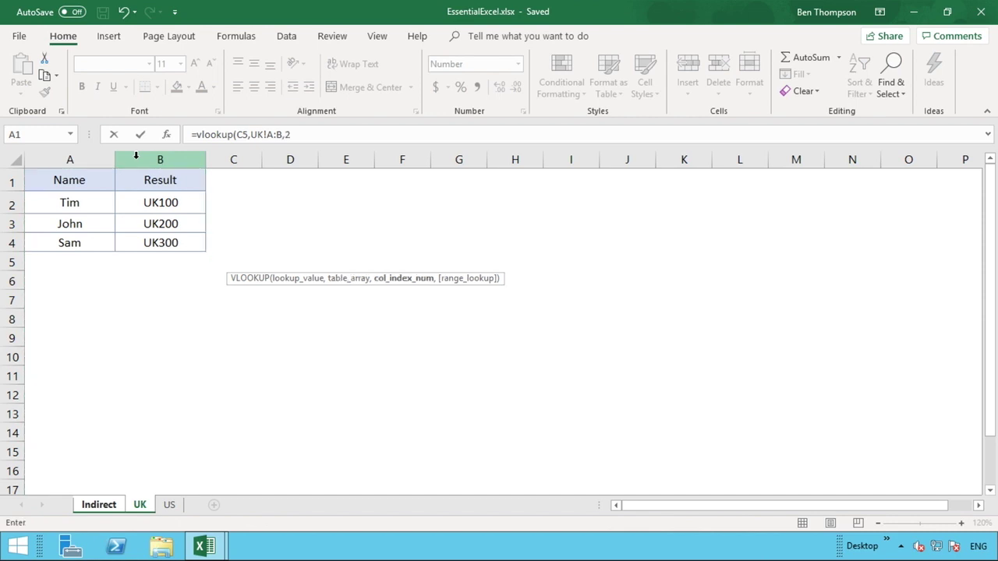
text(,)
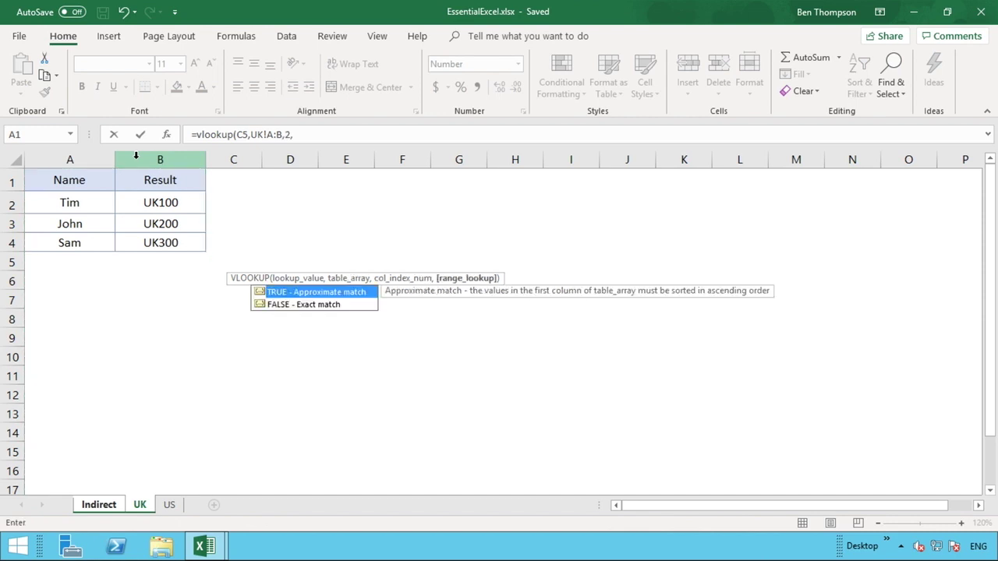
text(0))
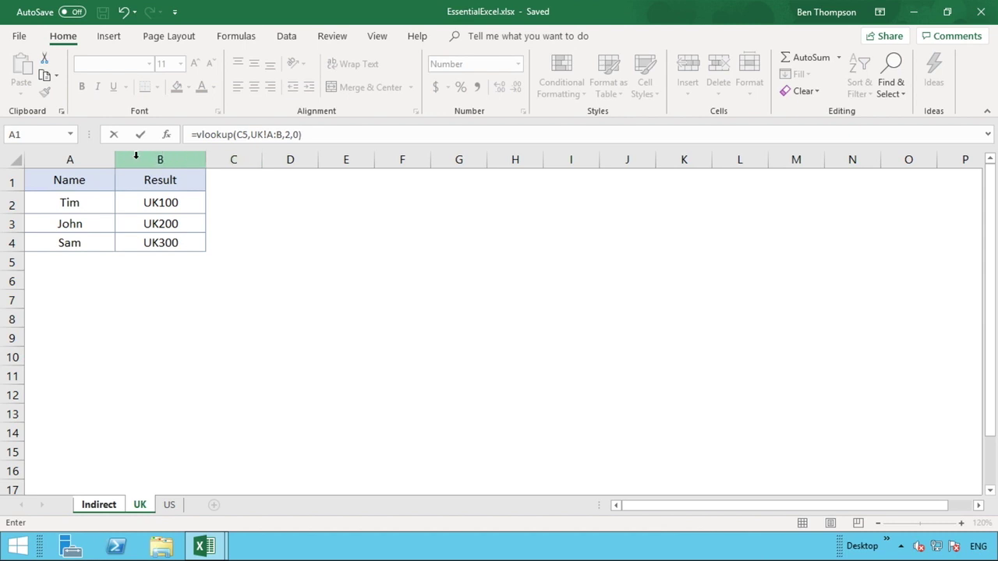
key(Return)
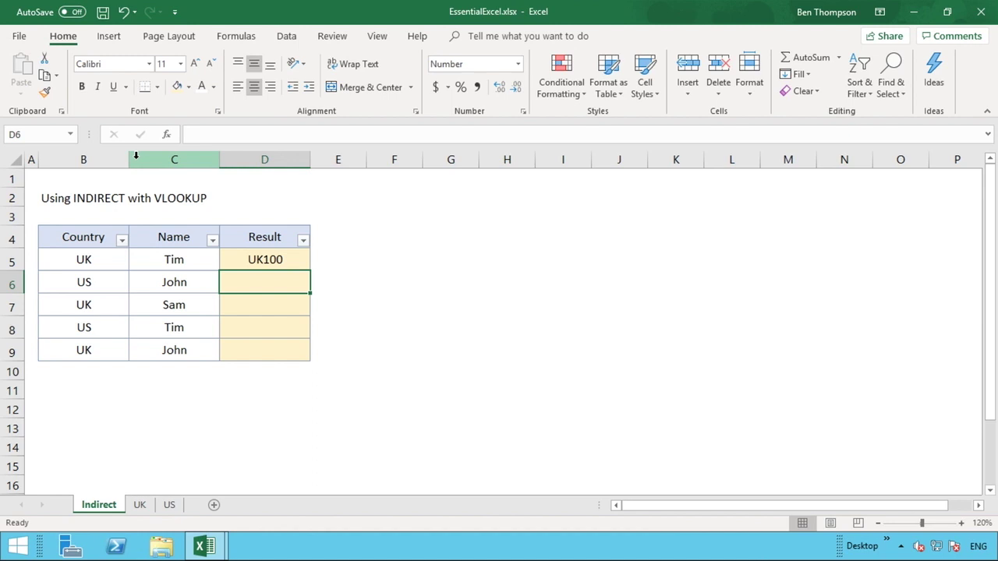
Check the D5 result against the UK sheet and fill the D5 formula down through D9
click(179, 258)
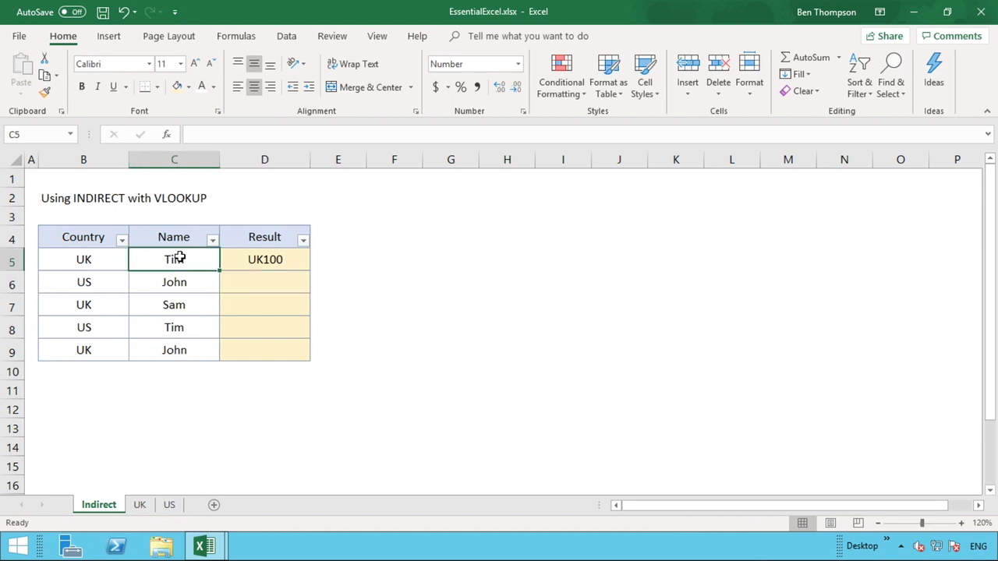
click(138, 505)
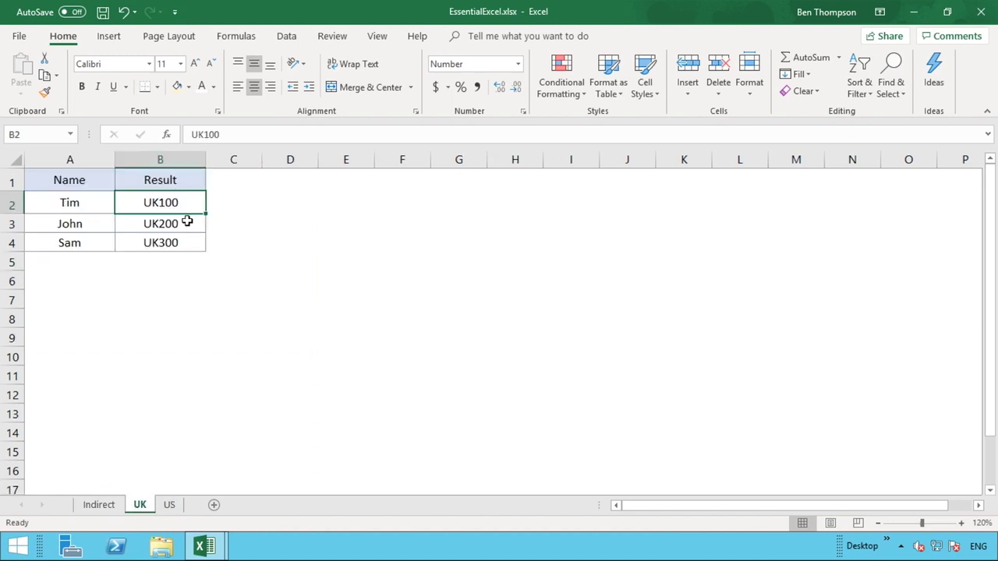
click(109, 506)
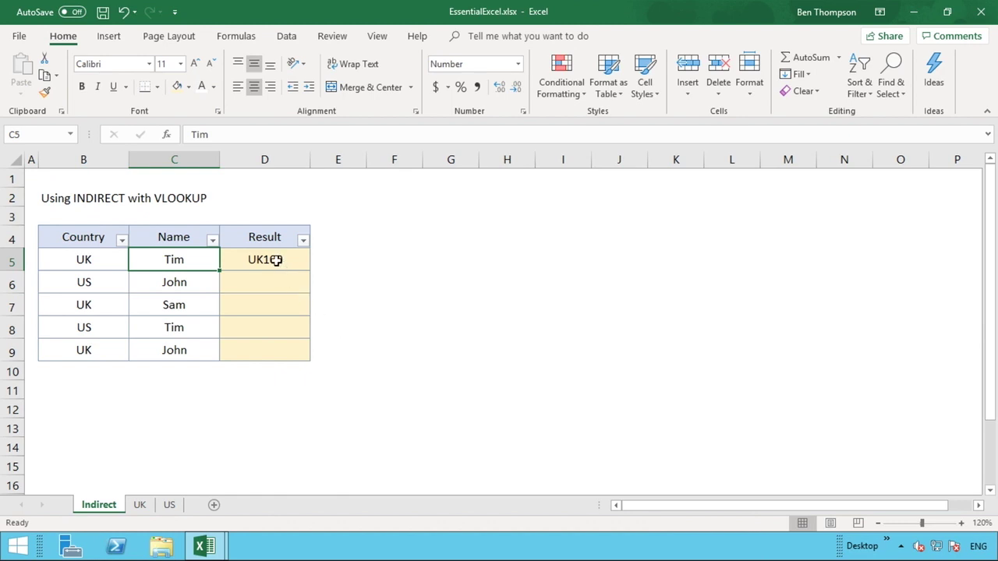
click(276, 261)
drag(310, 270, 302, 358)
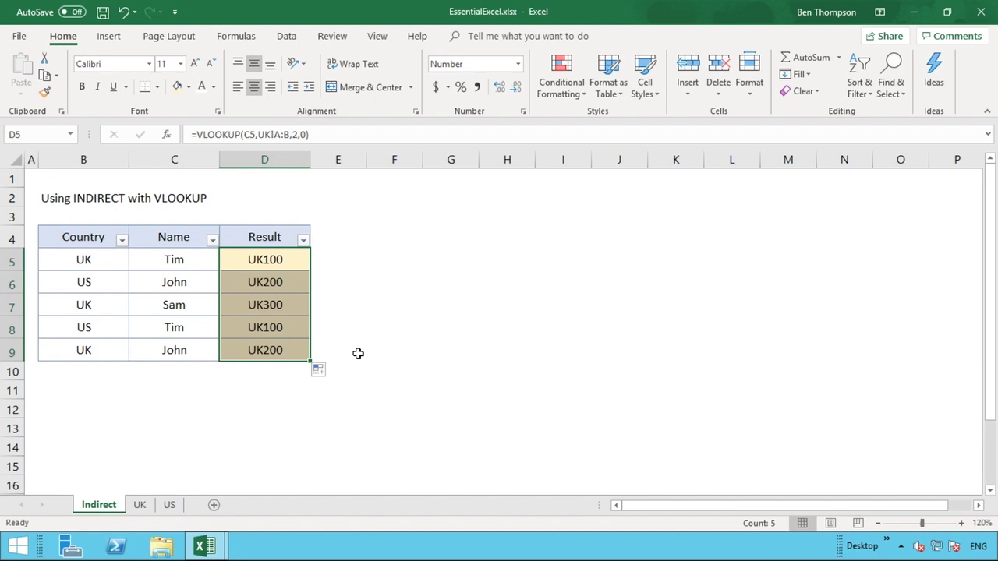
Edit the VLOOKUP formula in D5 by inserting the INDIRECT function with its opening parenthesis before UK!A:B
click(284, 263)
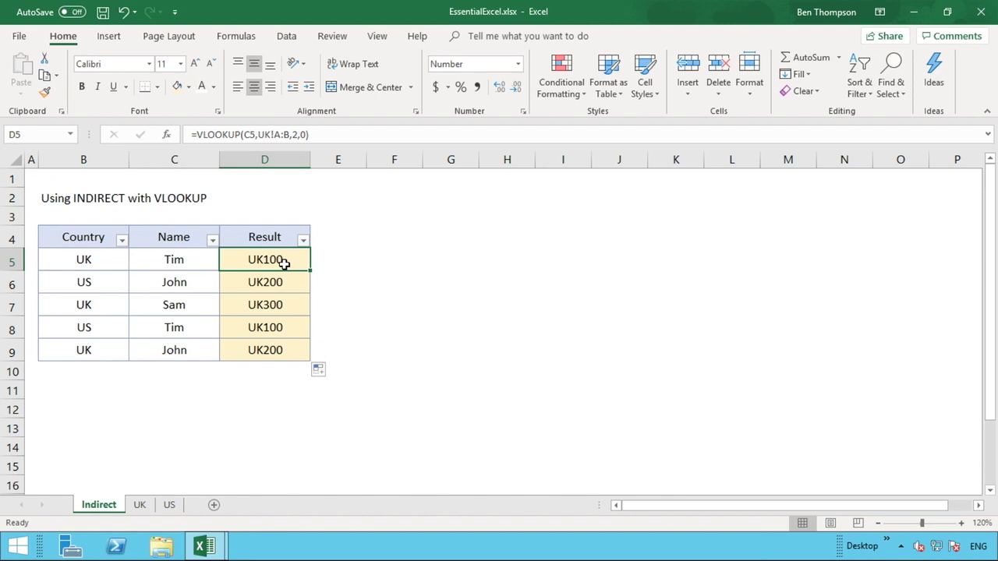
key(F2)
click(257, 134)
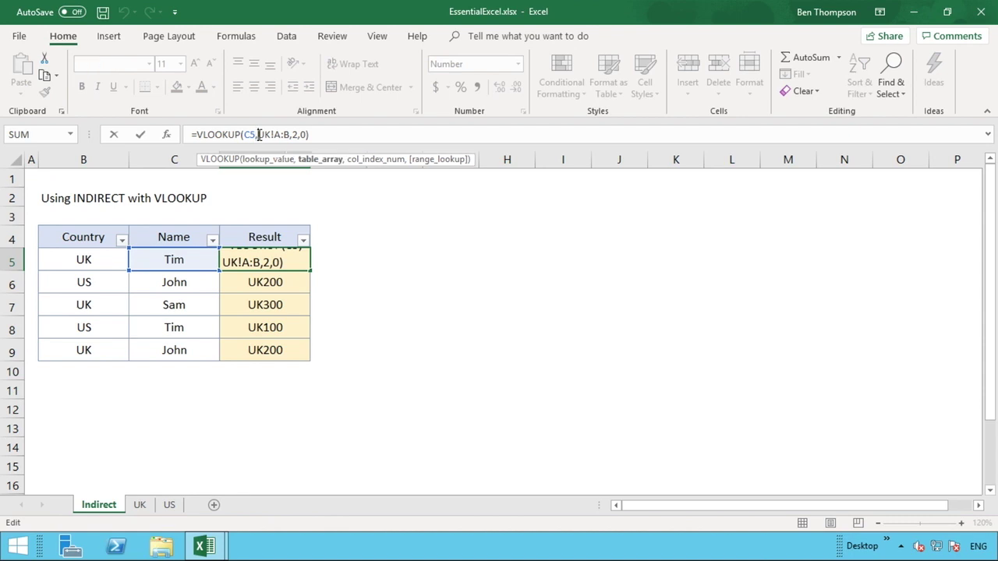
drag(259, 134, 290, 134)
key(Left)
text(INDIRECT)
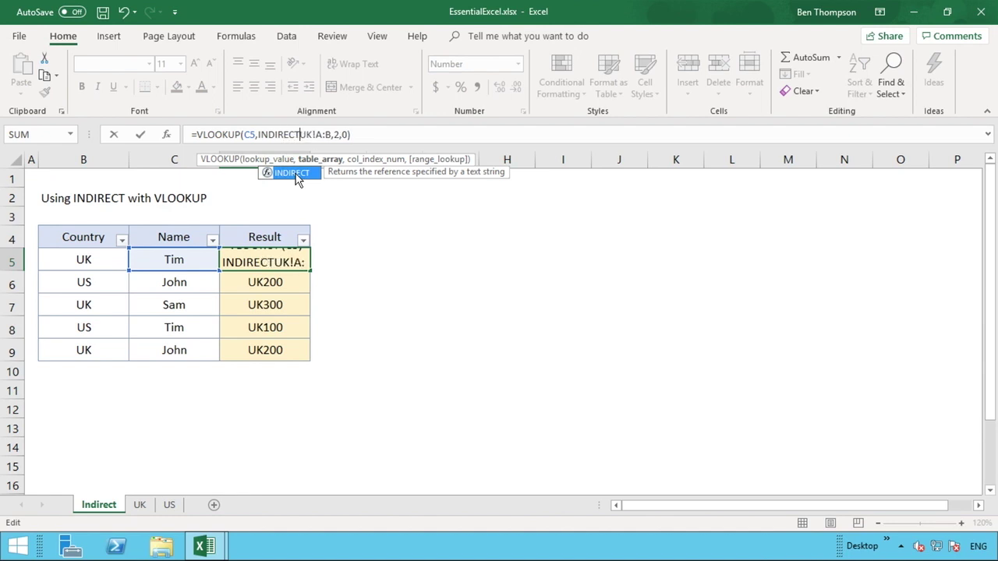
double_click(296, 175)
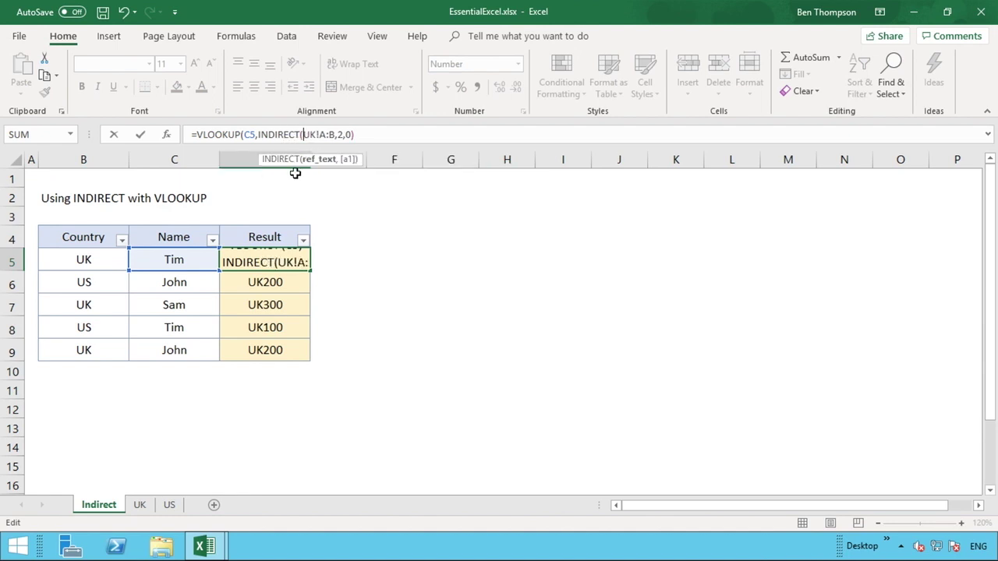
Replace the fixed sheet name UK inside INDIRECT with a reference to country cell B5
click(315, 134)
key(BackSpace)
key(BackSpace)
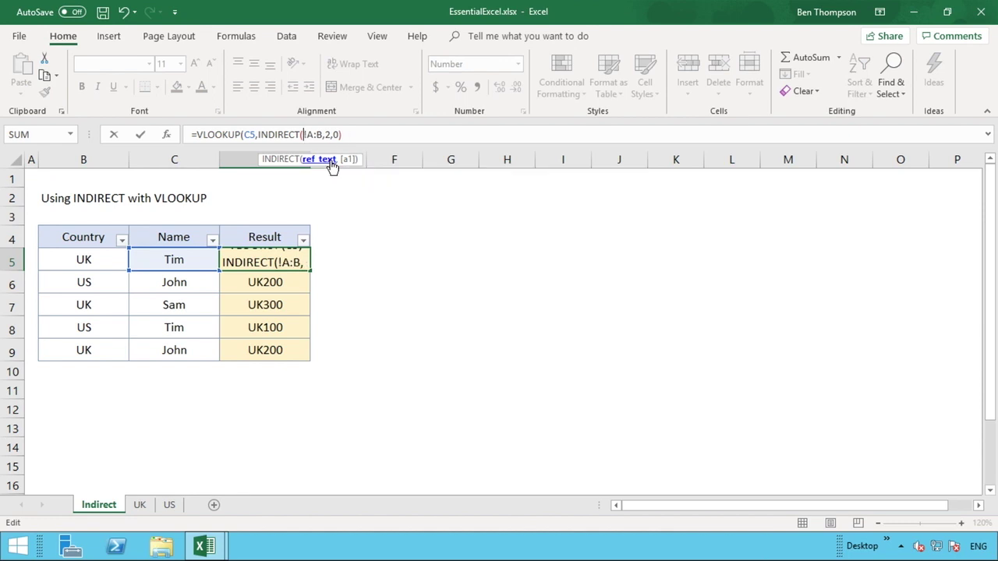
click(93, 259)
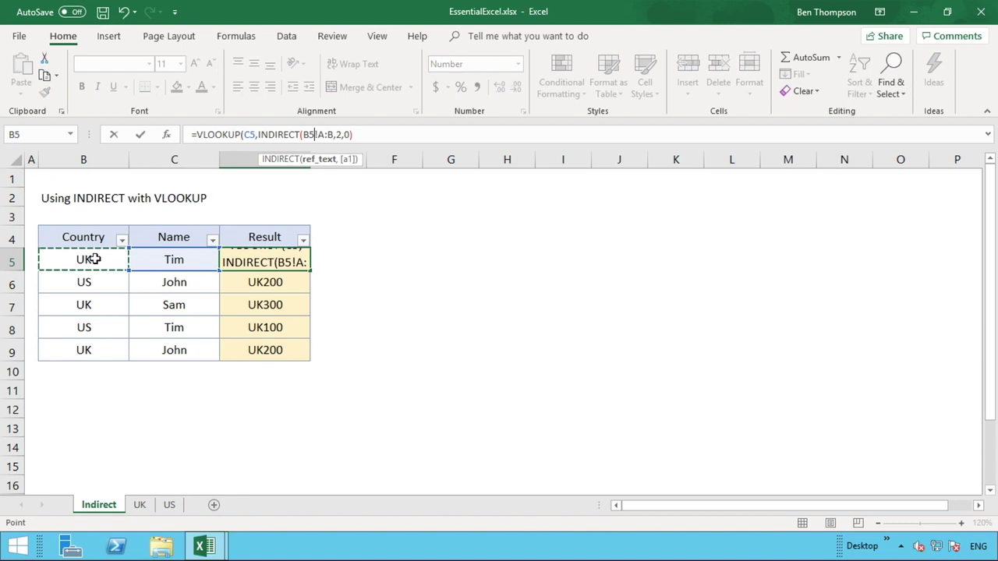
Join B5 to the quoted text "!A:B" with an ampersand and close the INDIRECT function before the column index argument
text(&)
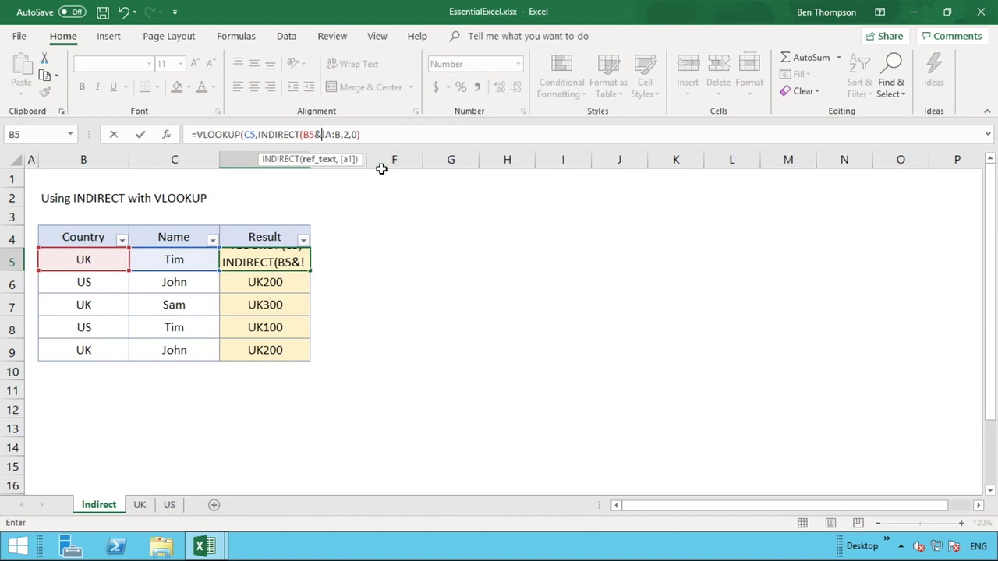
text(")
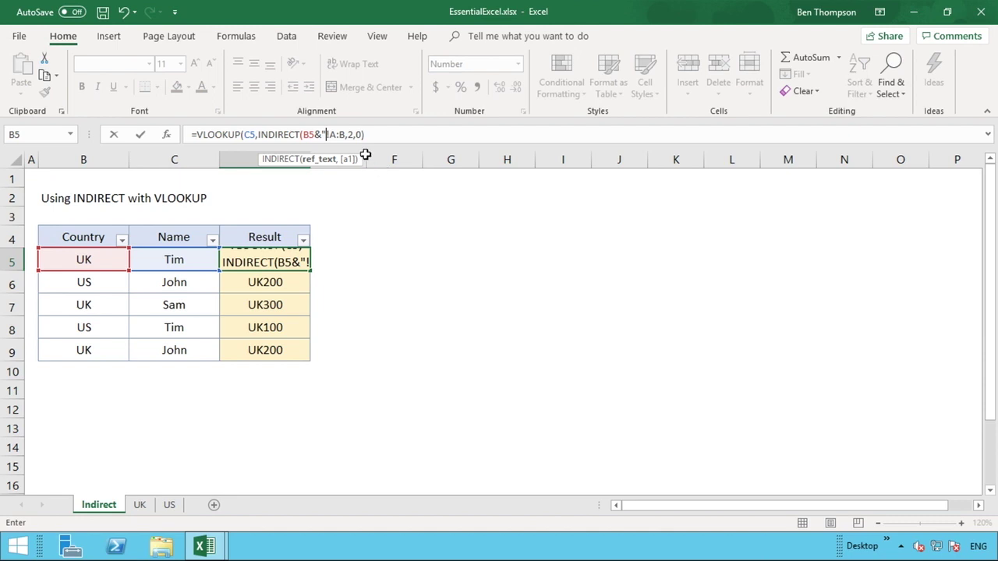
click(345, 135)
text(")
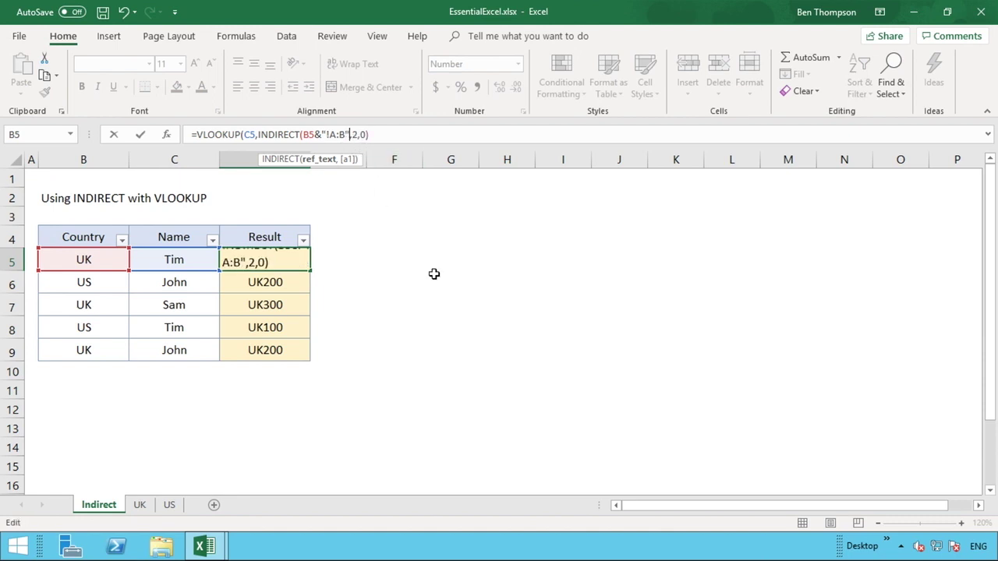
text())
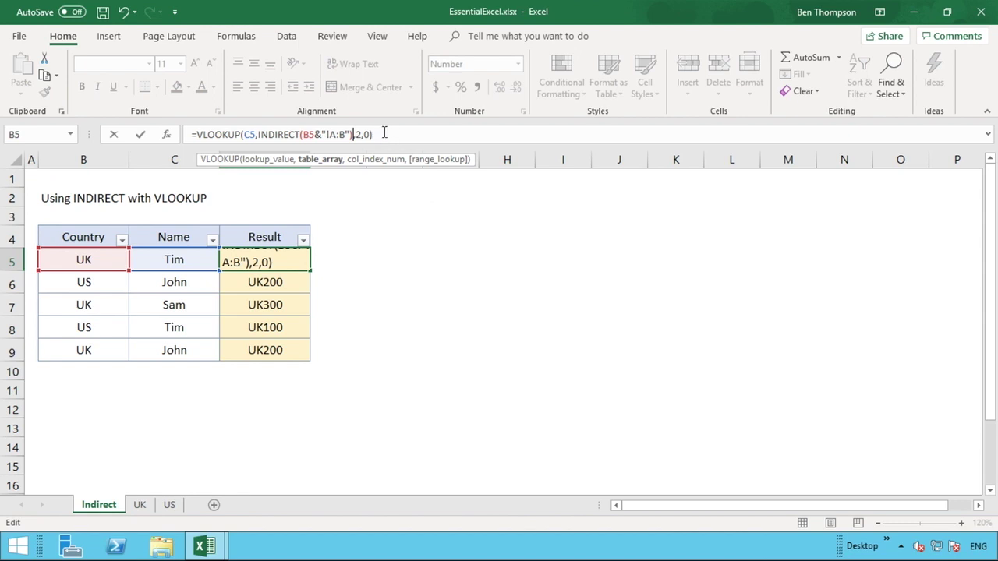
click(260, 134)
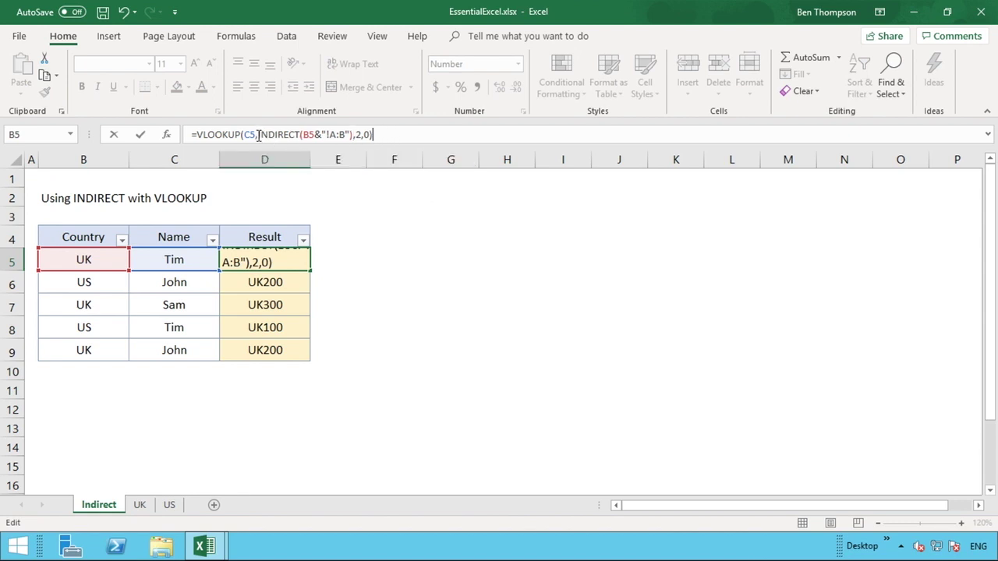
Commit the VLOOKUP formula with INDIRECT(B5&"!A:B") in D5 and fill it down through D9
drag(277, 137, 356, 135)
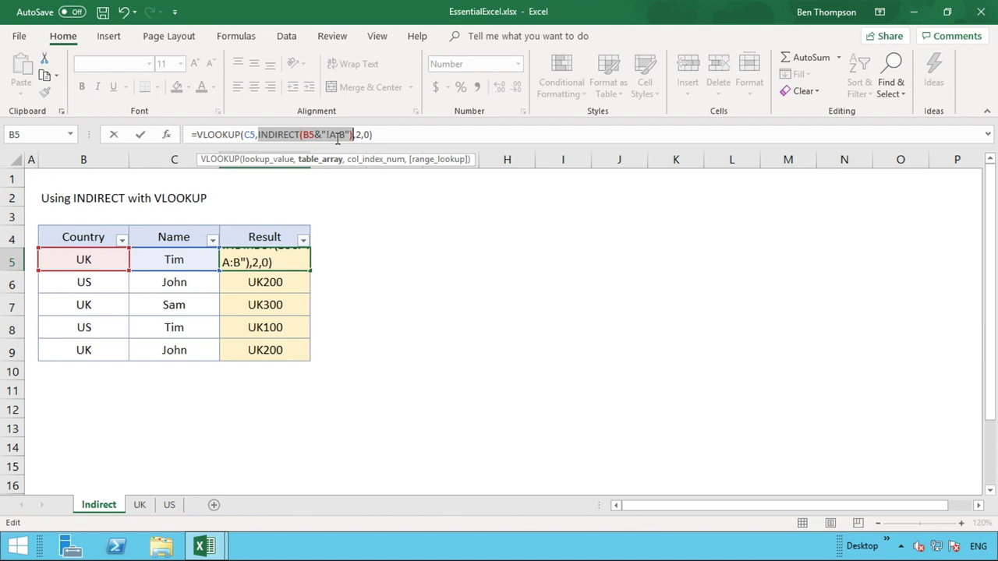
click(406, 135)
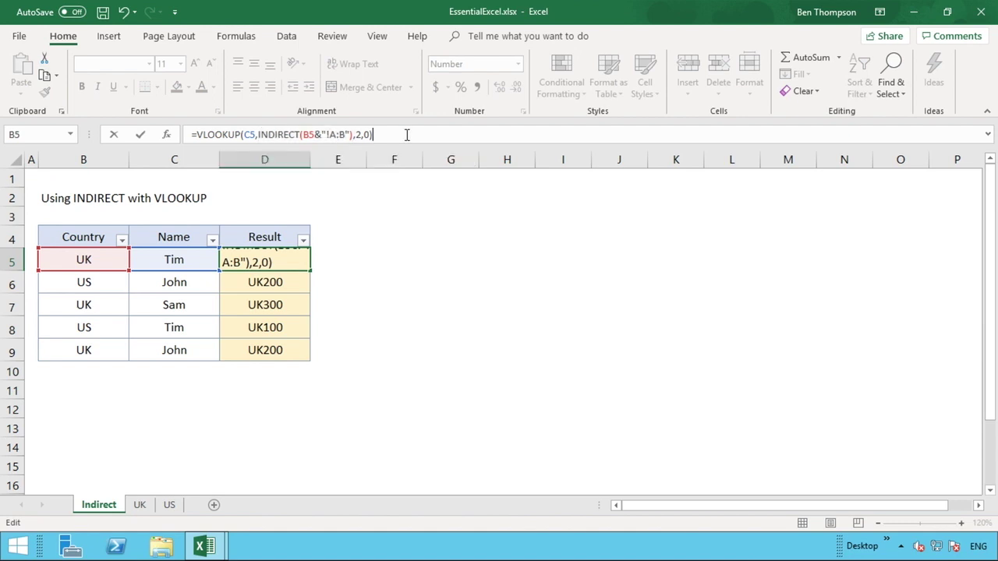
key(Return)
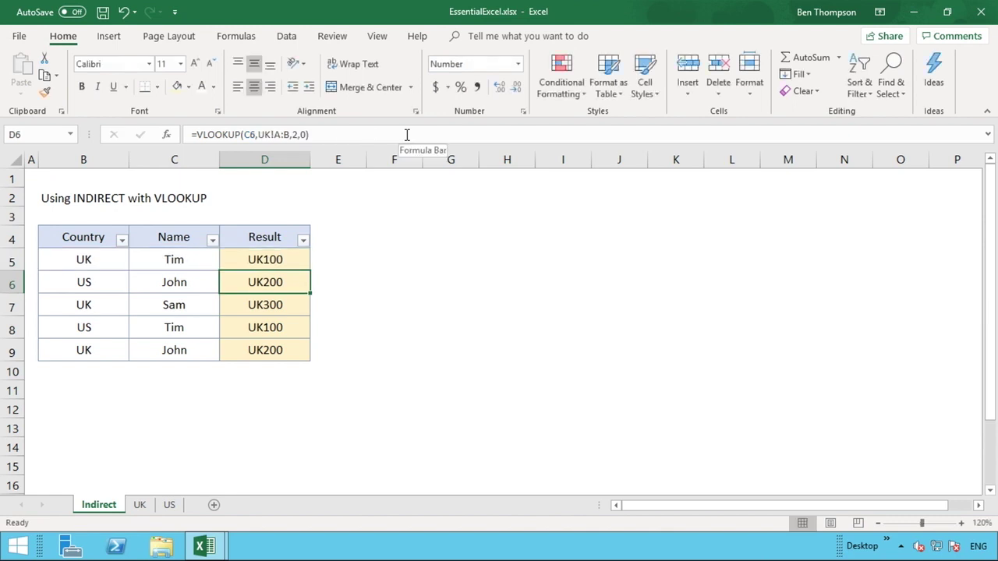
click(290, 262)
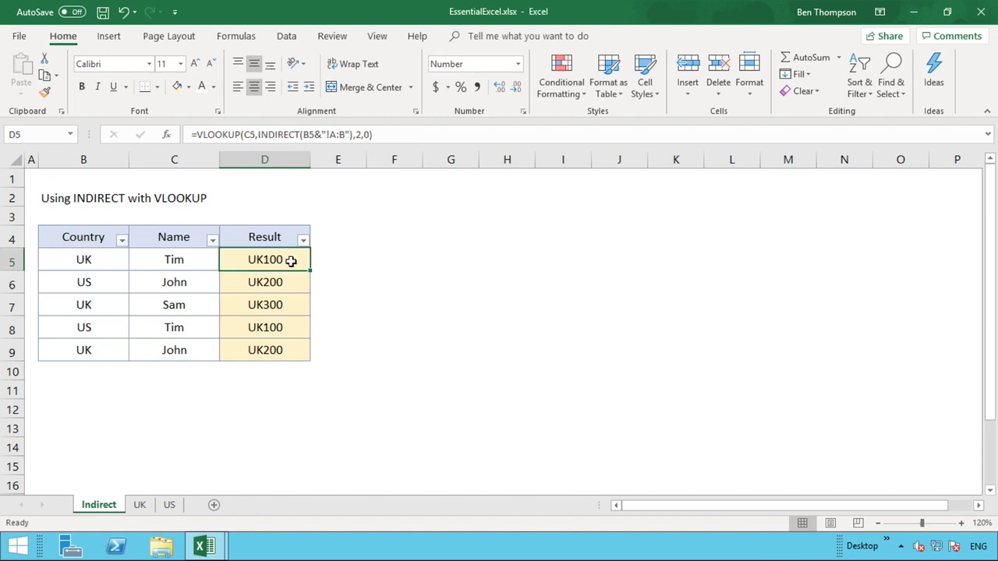
drag(310, 270, 301, 356)
click(377, 361)
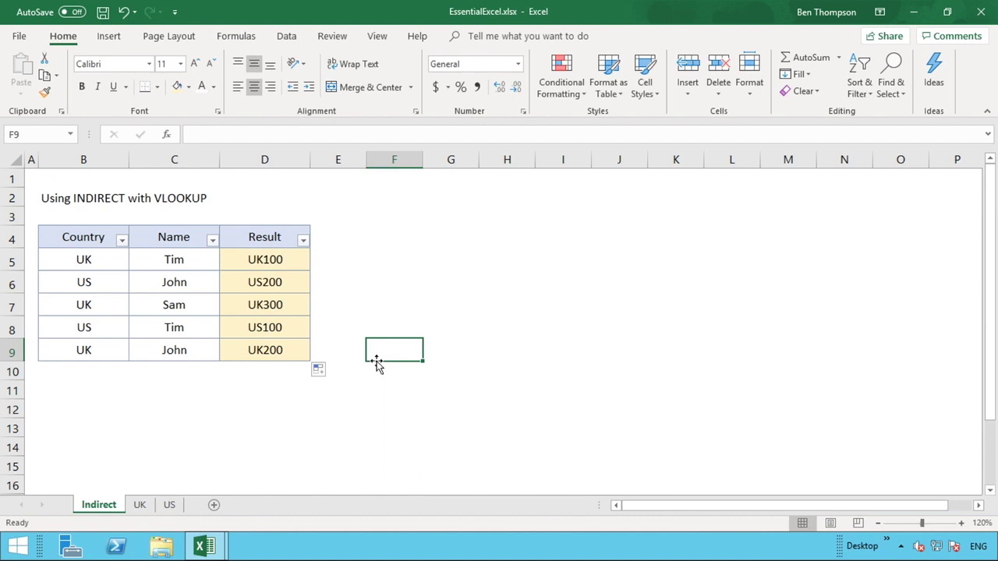
Check the row 6 result on the Indirect sheet against the same name's entries on the UK and US sheets
click(17, 281)
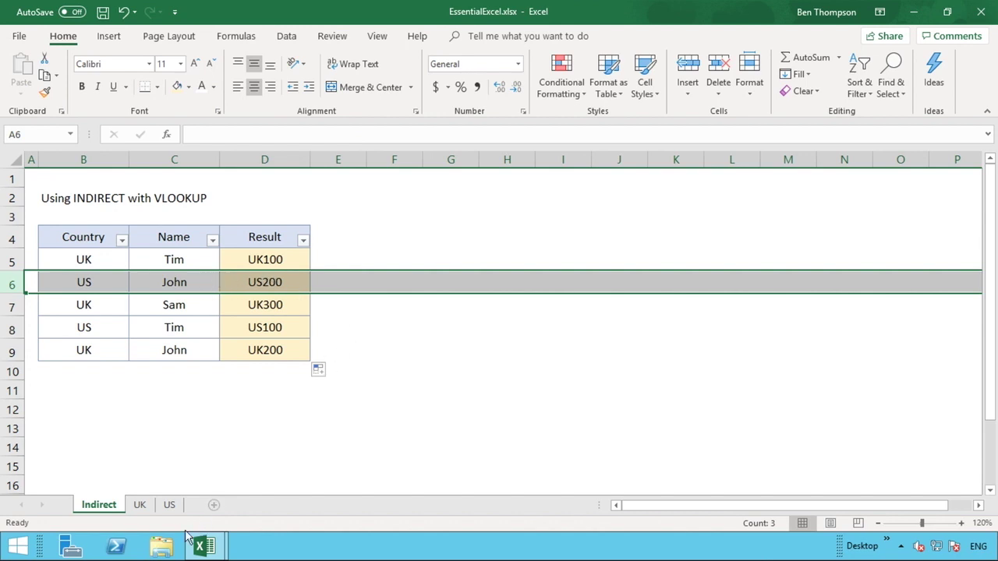
click(141, 506)
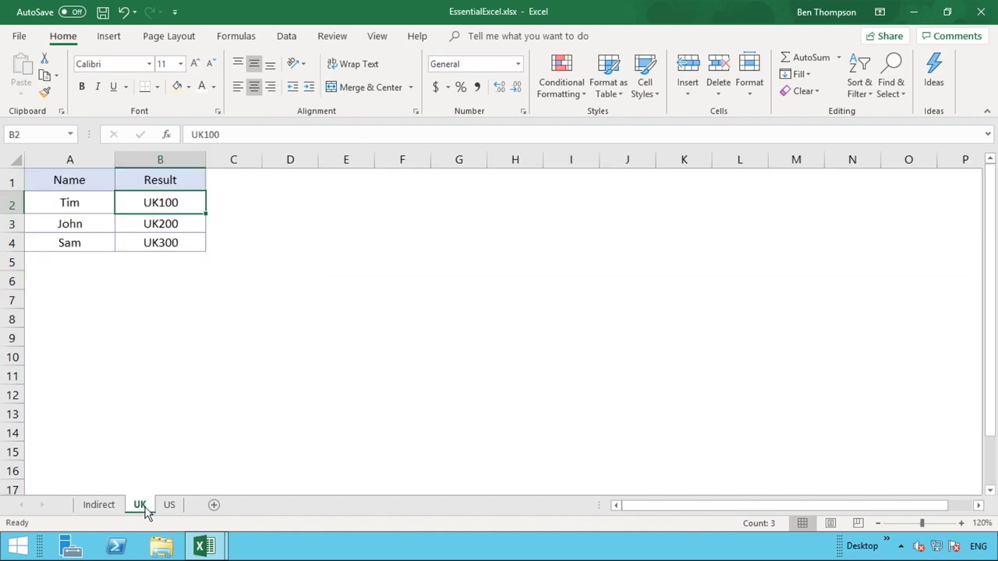
click(162, 220)
click(99, 505)
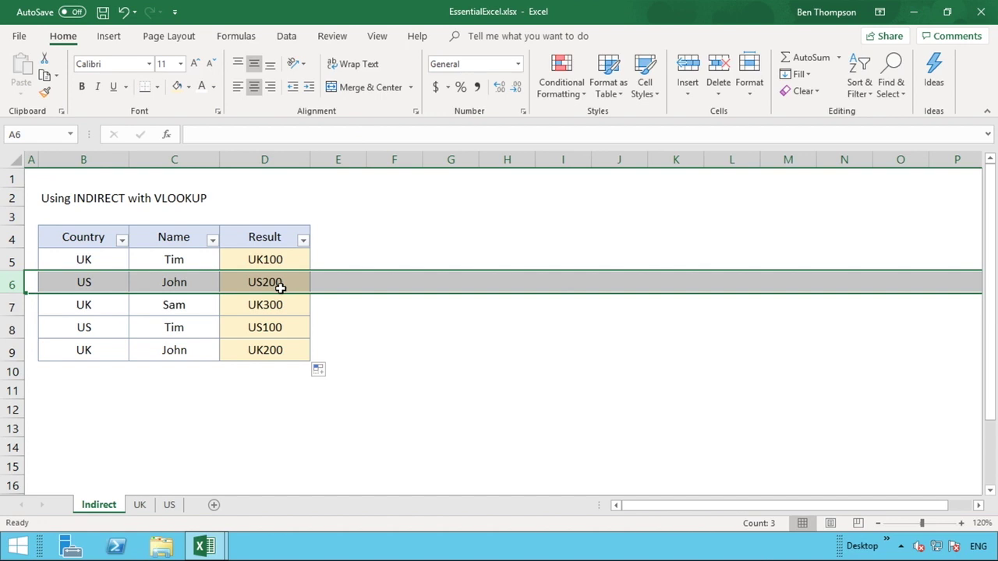
click(170, 506)
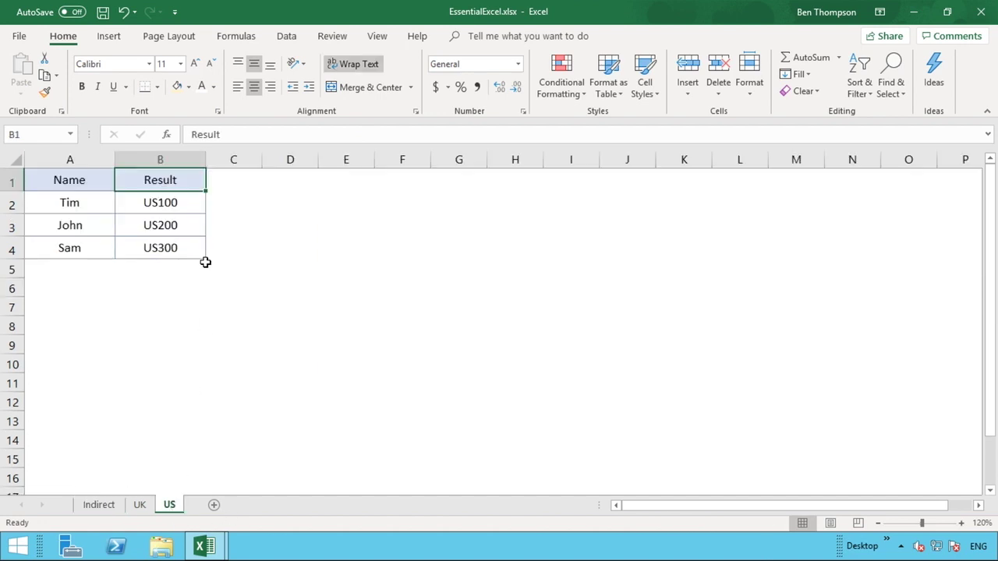
click(99, 227)
drag(133, 227, 134, 228)
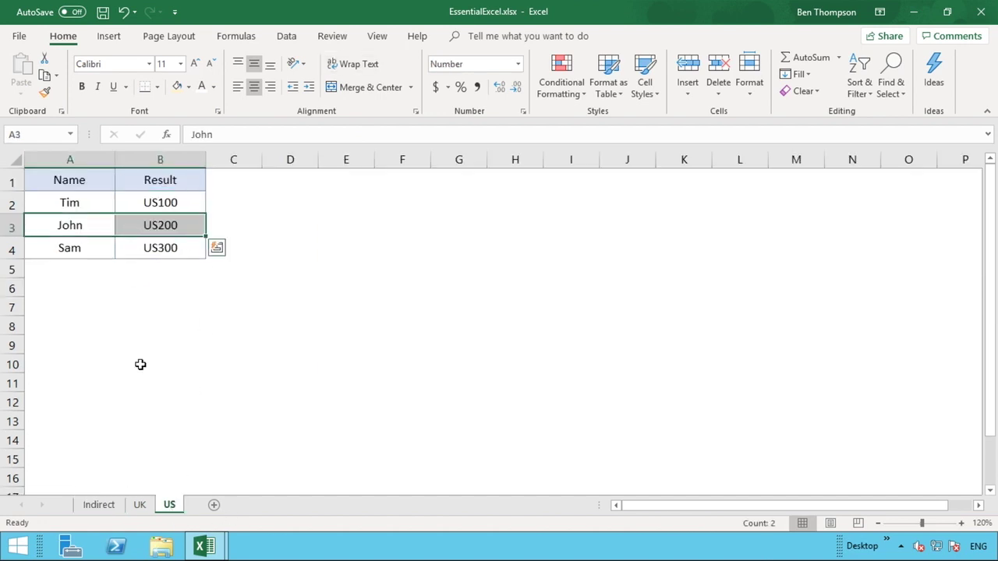
click(99, 505)
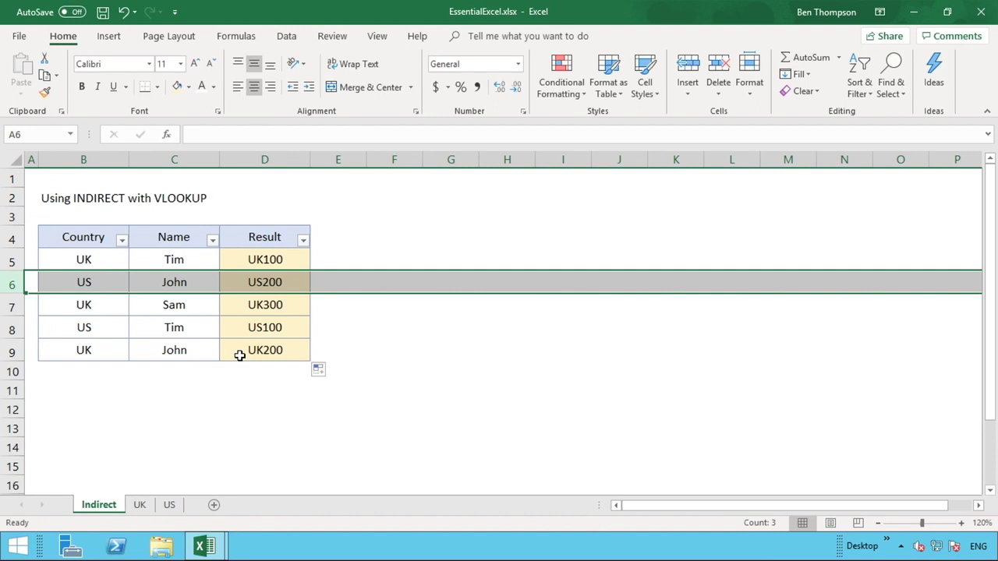
Review the last table row by comparing the name in C9 with the result and formula in D9
click(187, 353)
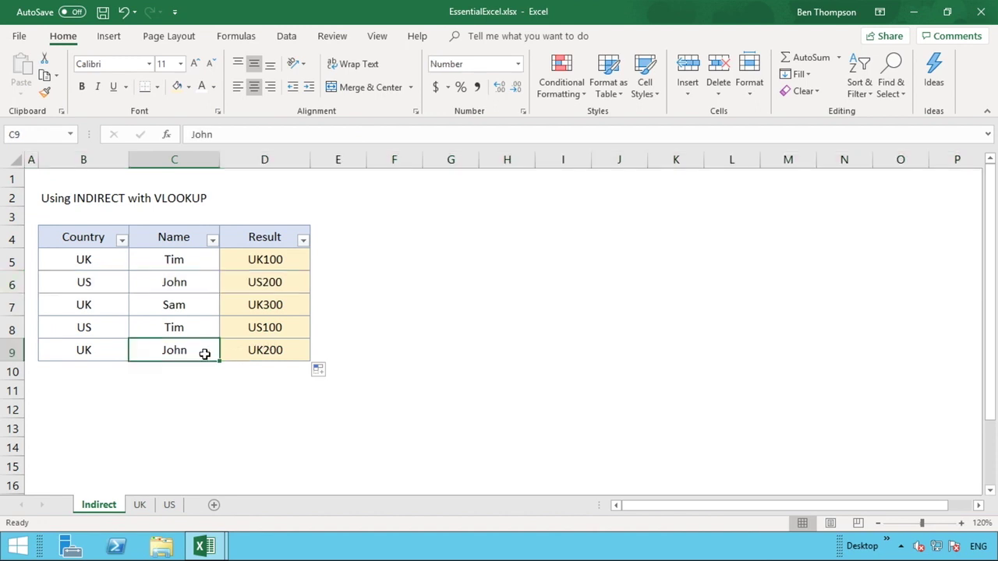
click(266, 354)
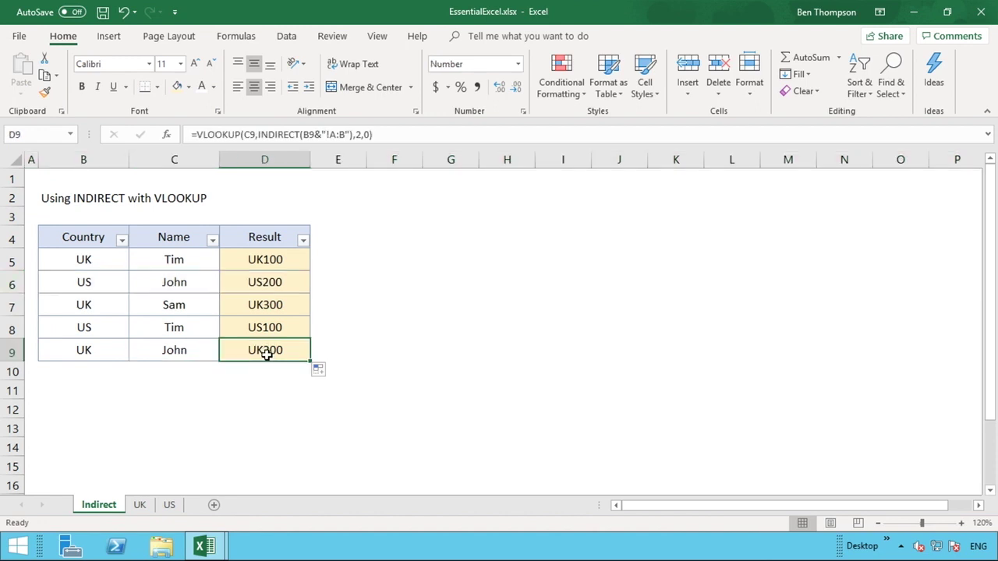
click(361, 347)
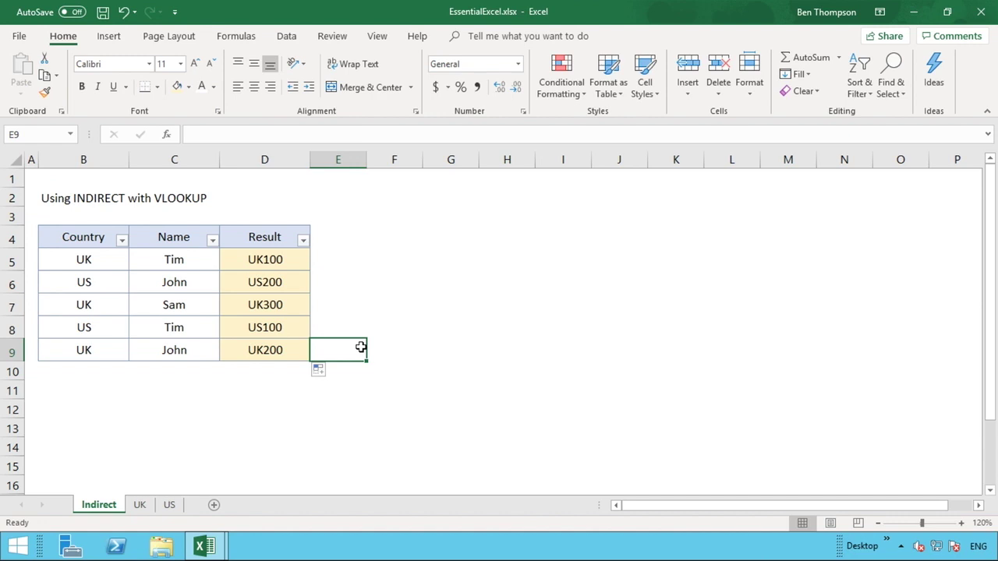
click(281, 350)
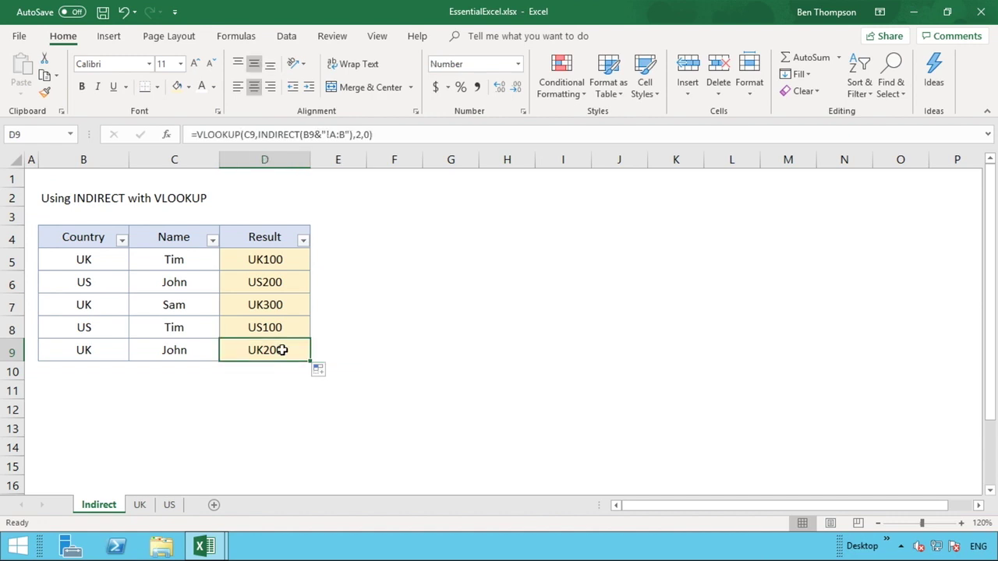